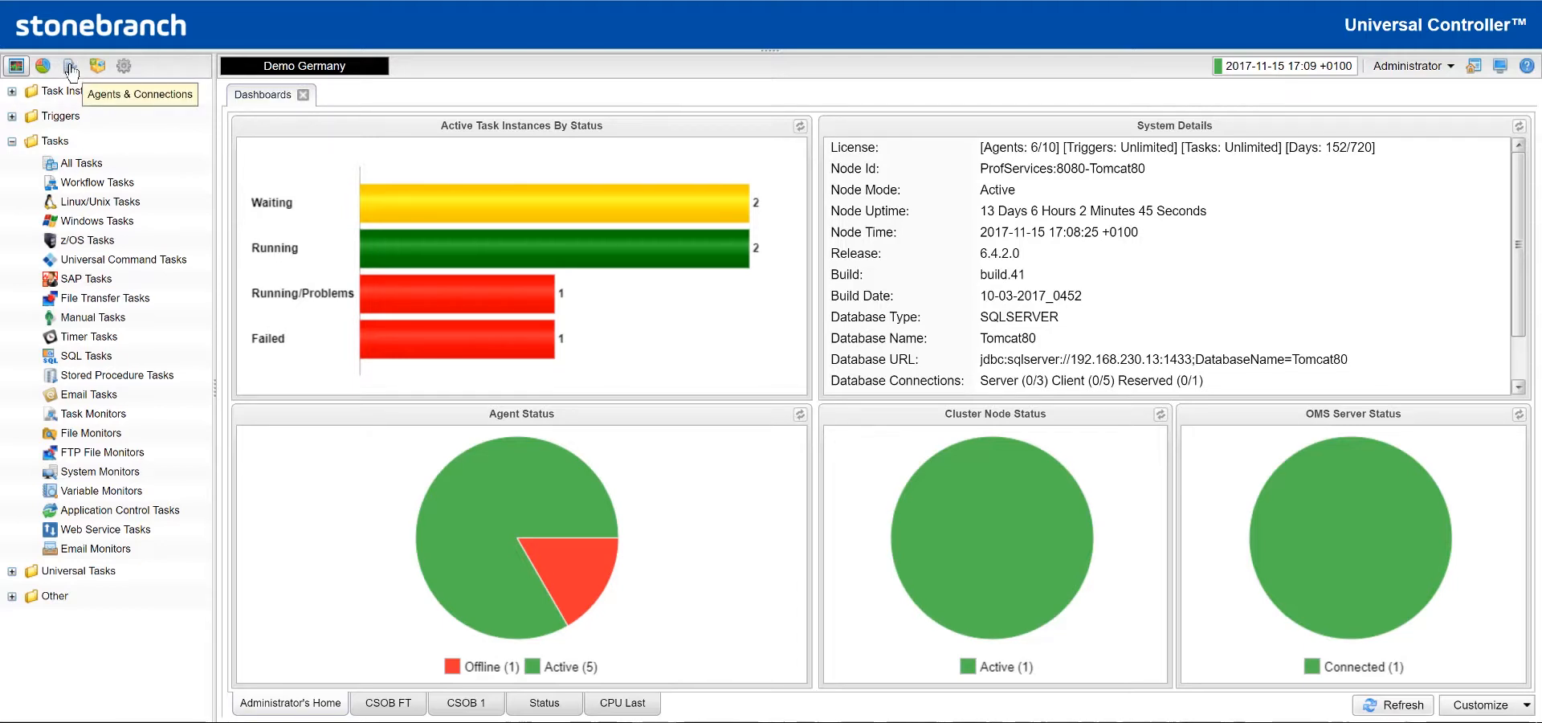
- Under Agents & Connections > System, open Email Connections and start a new email connection
click(71, 71)
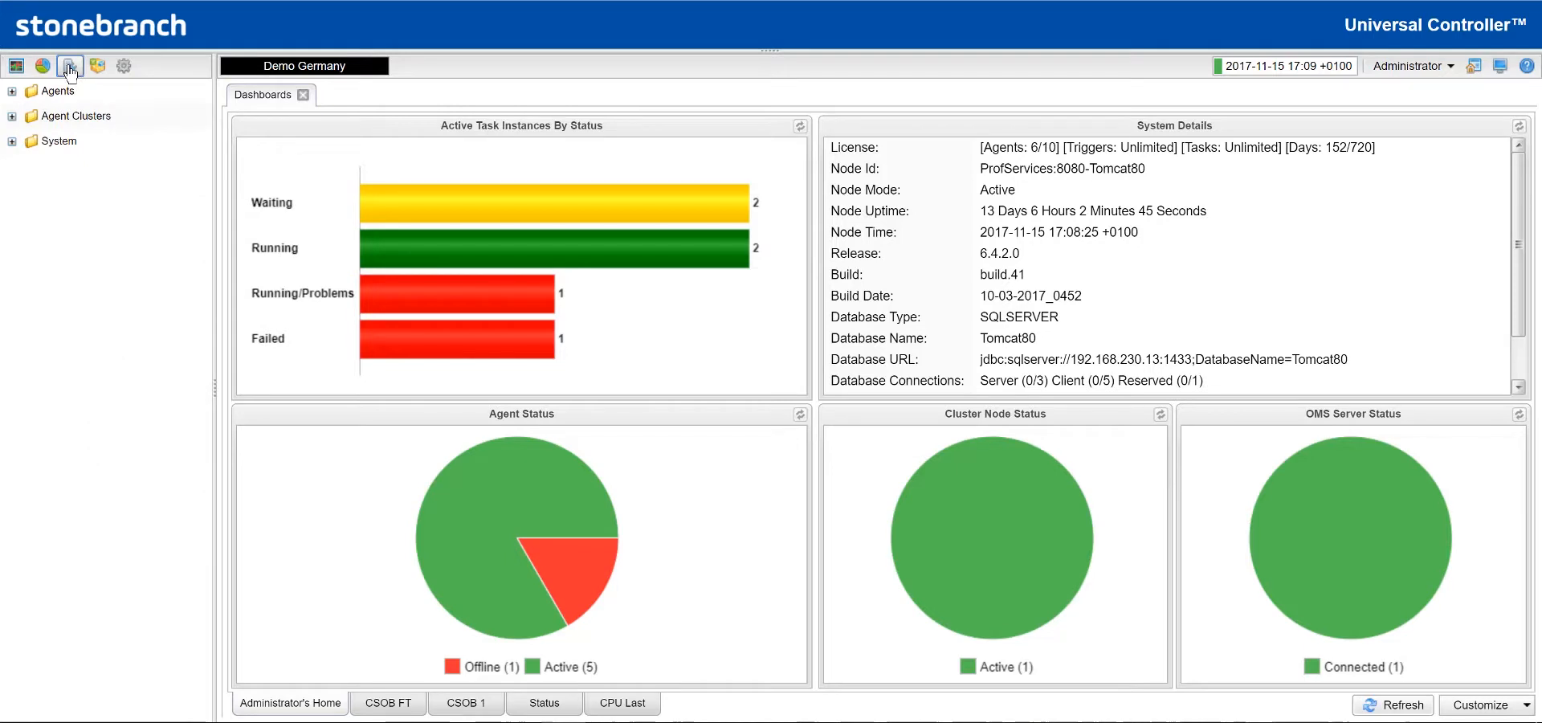
click(12, 141)
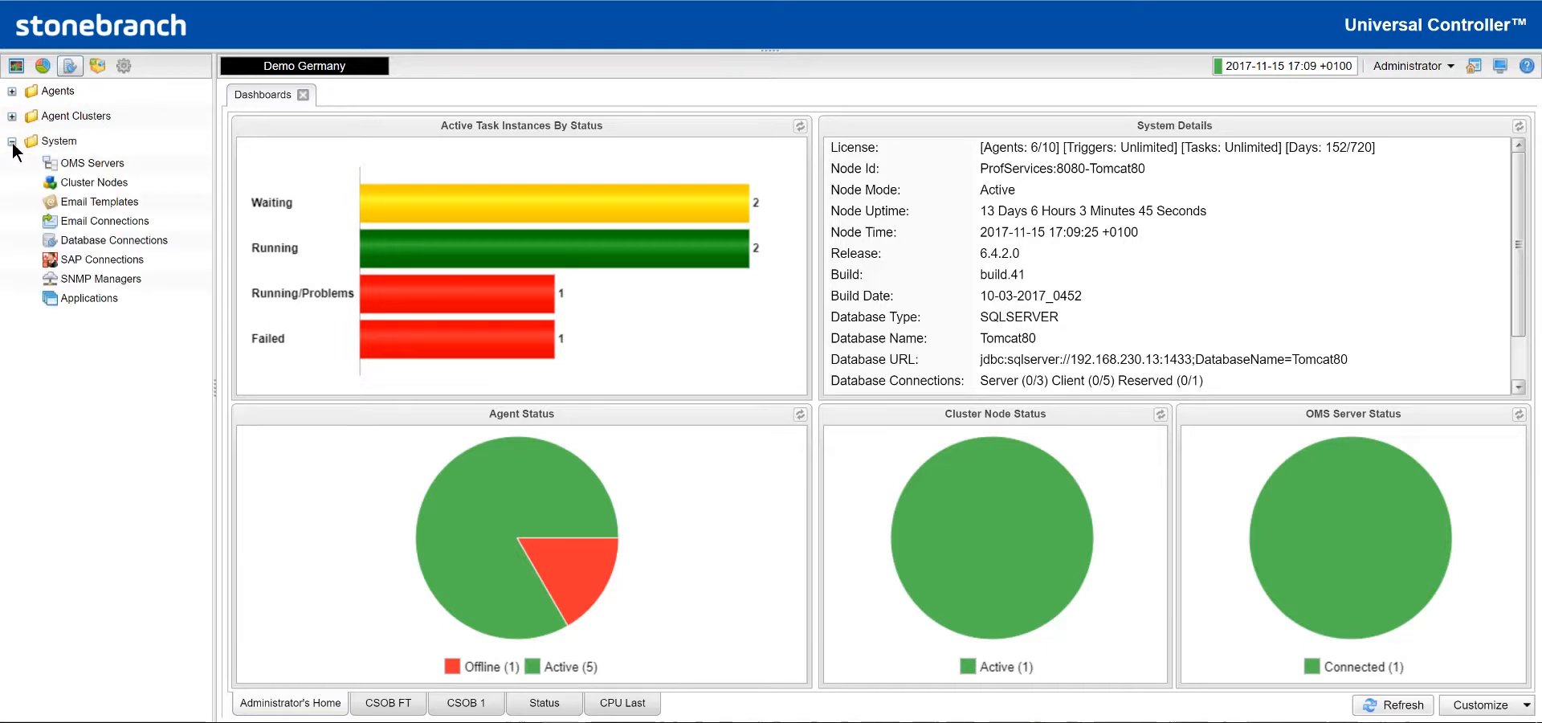
click(87, 222)
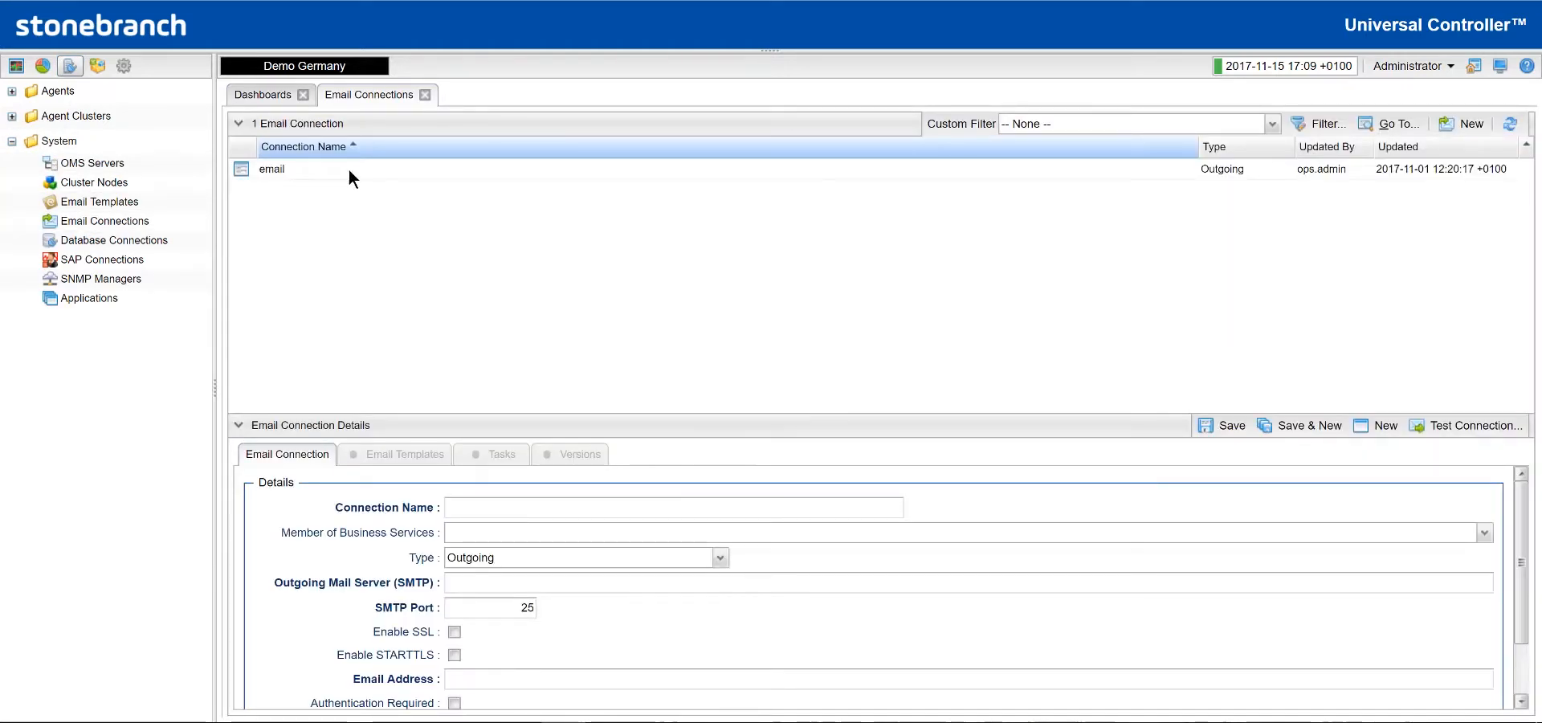
click(1465, 126)
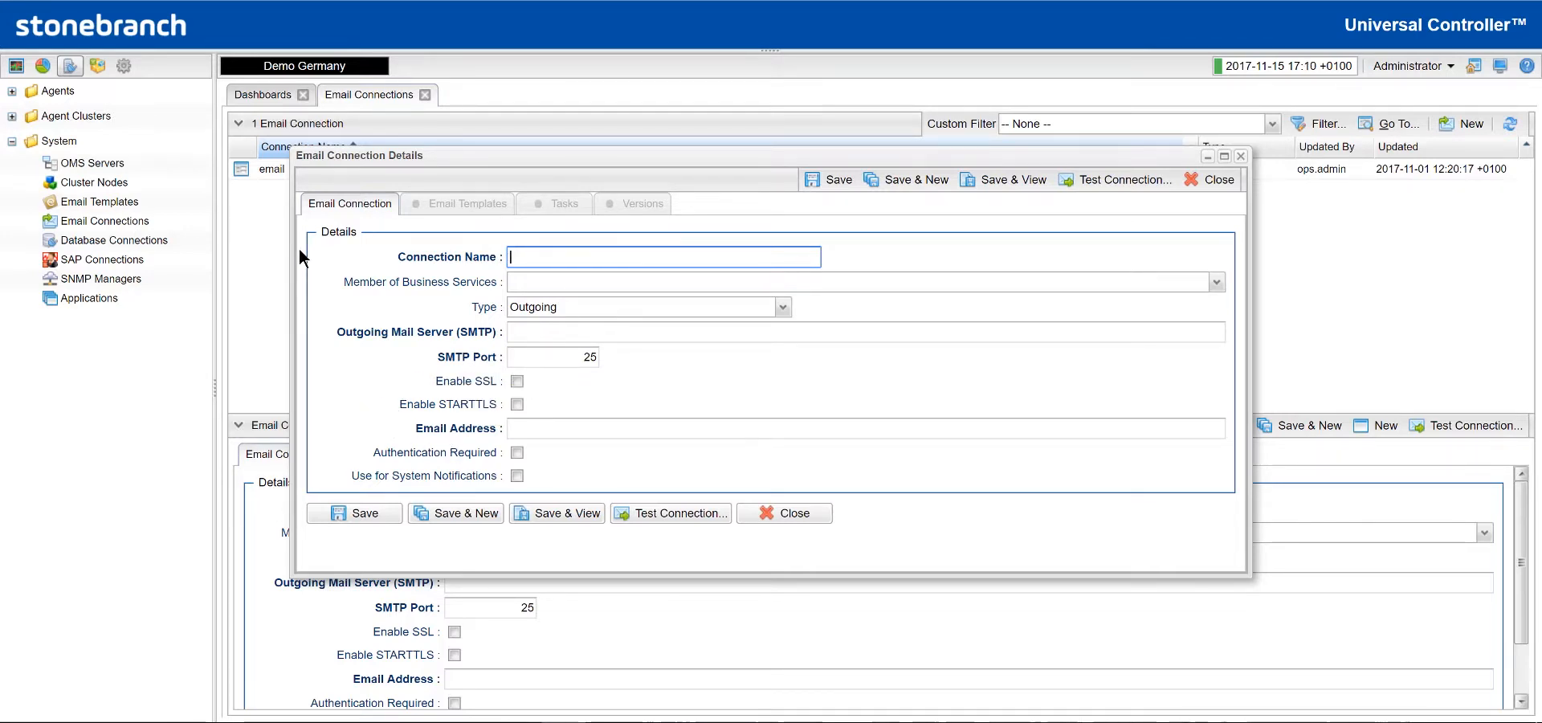
- Name the connection 'name', set SMTP server 0.0.0.0, and enter the sender e-mail address
text(name)
click(527, 332)
text(0)
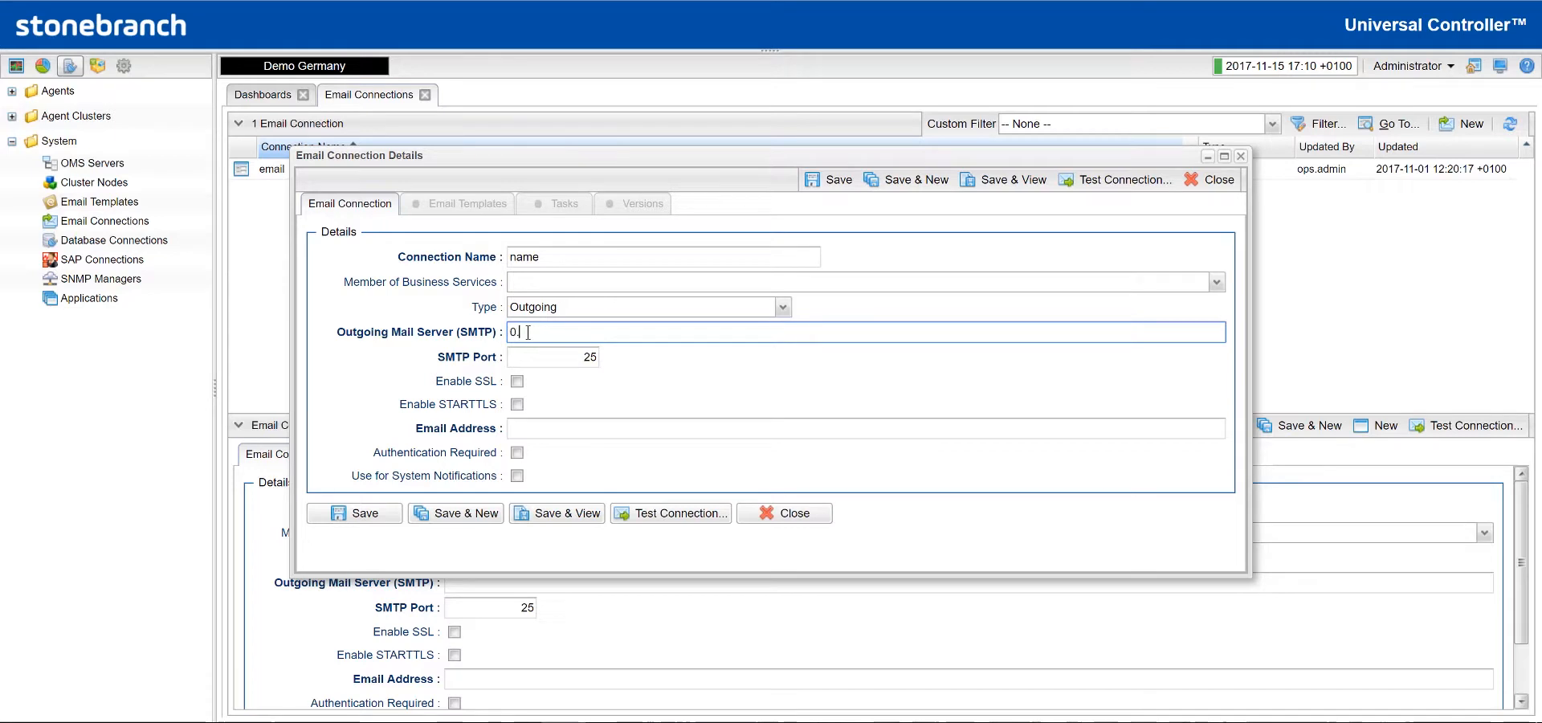
text(.0.0.0)
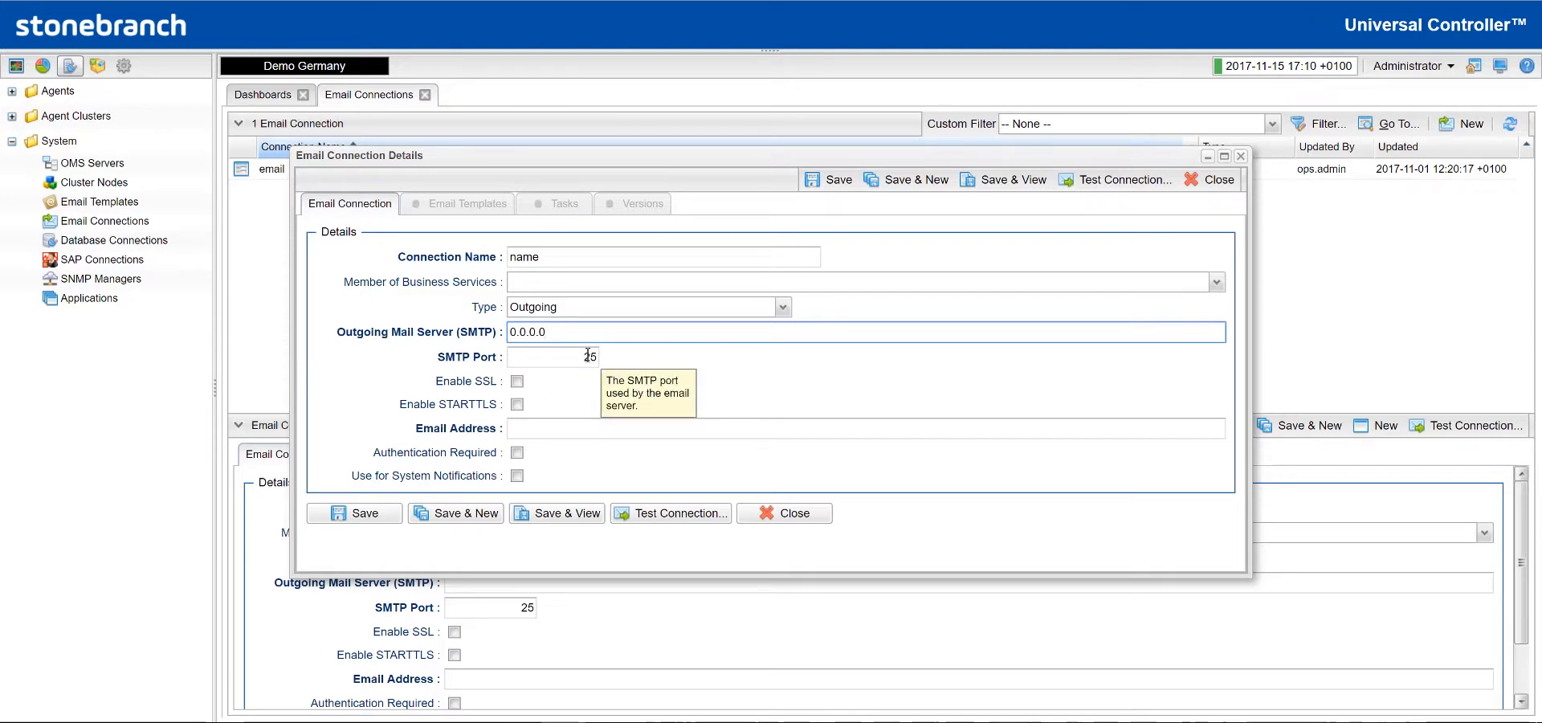
click(551, 427)
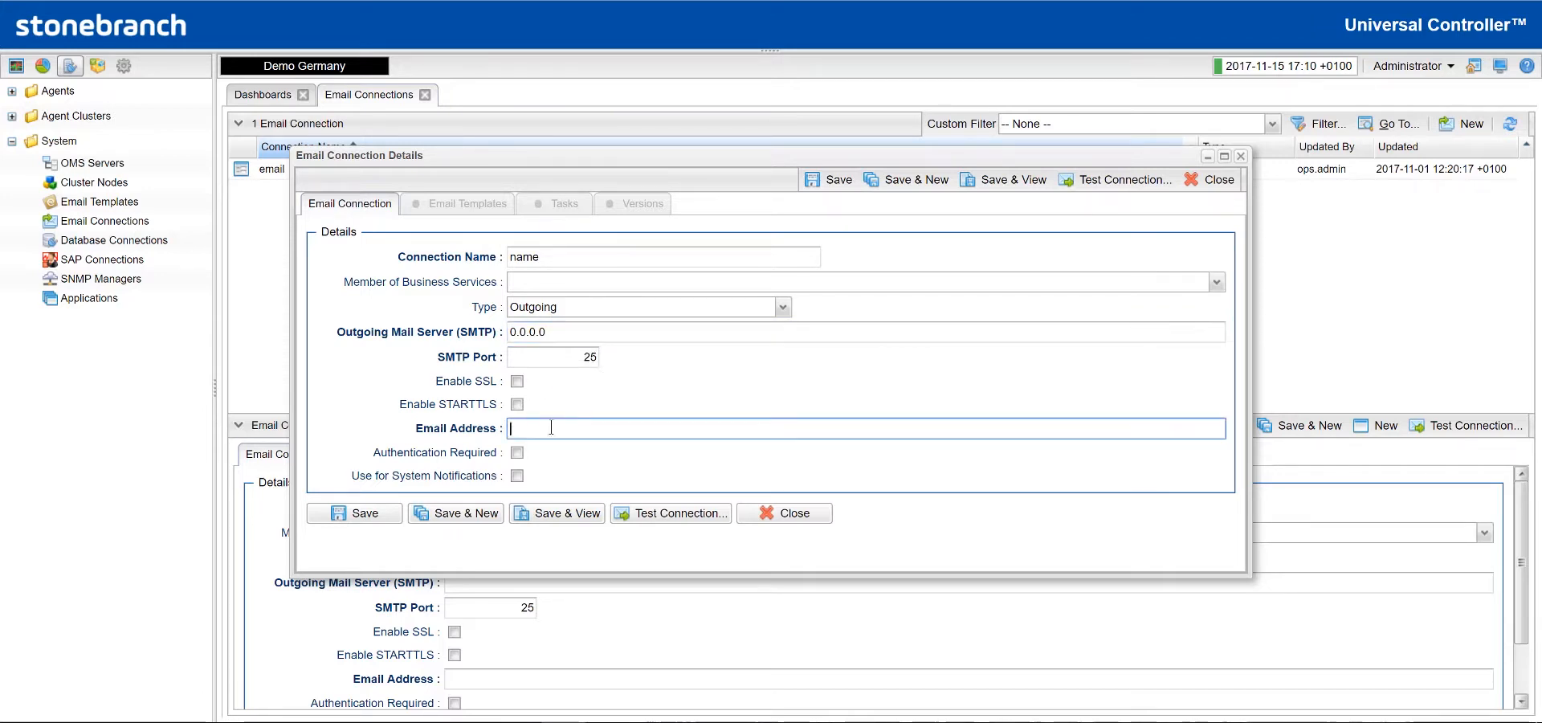
click(1215, 283)
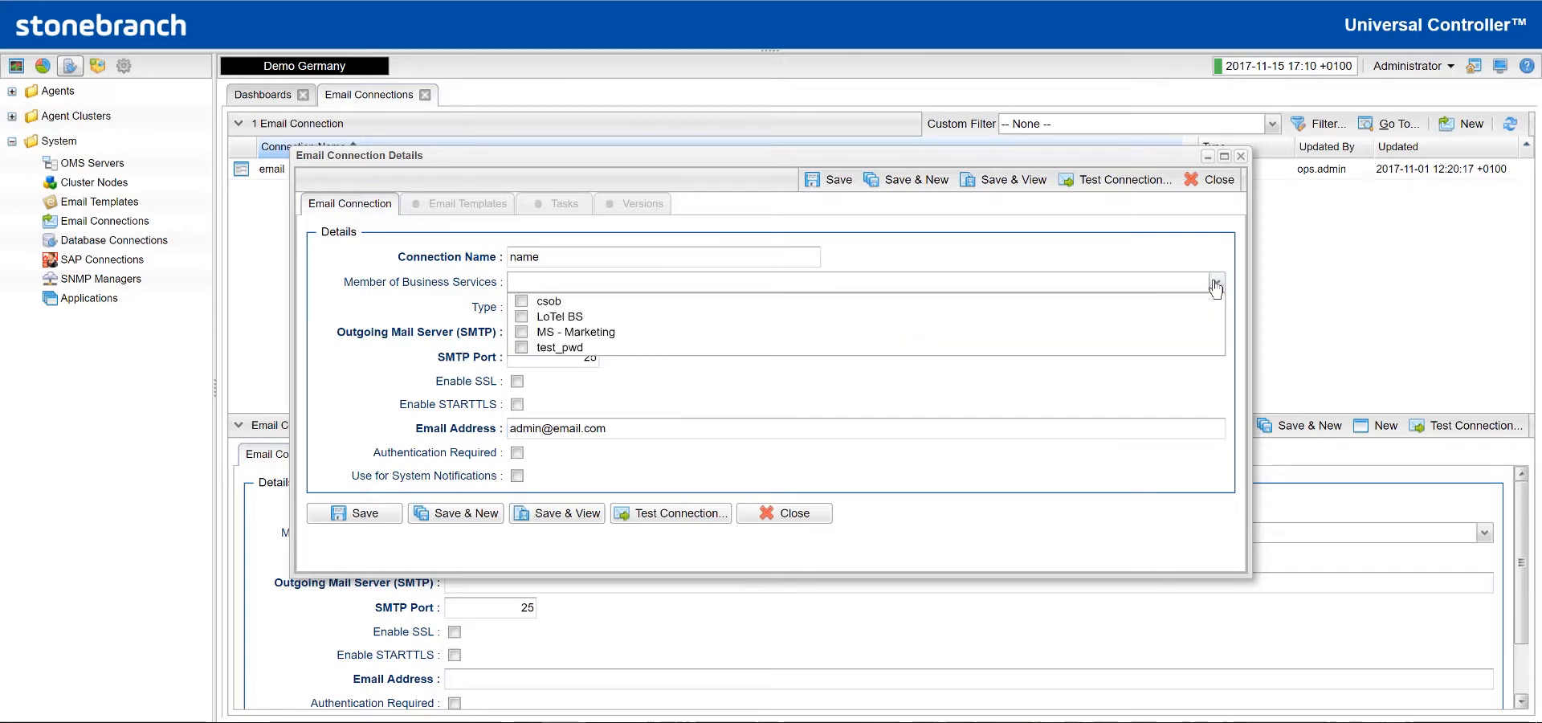
click(1215, 283)
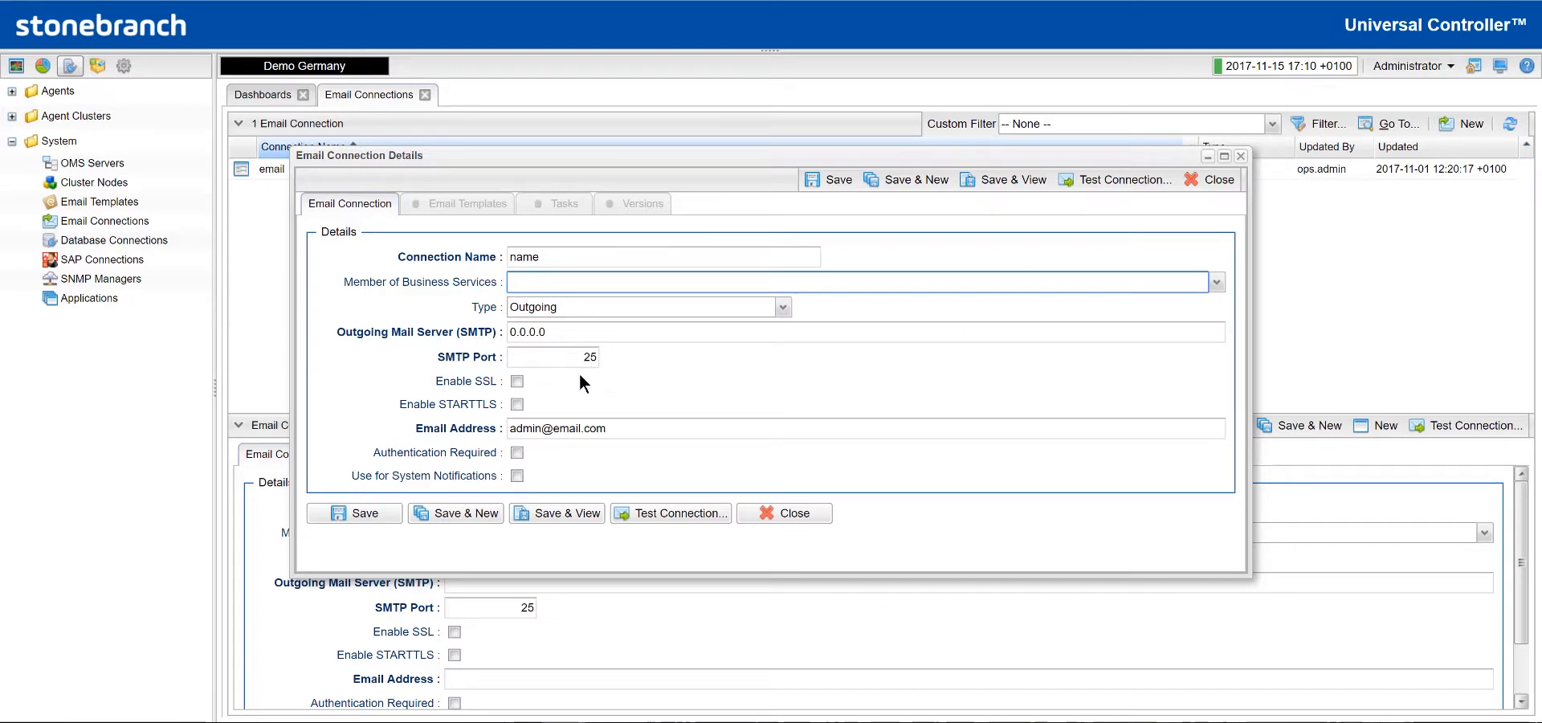
click(516, 381)
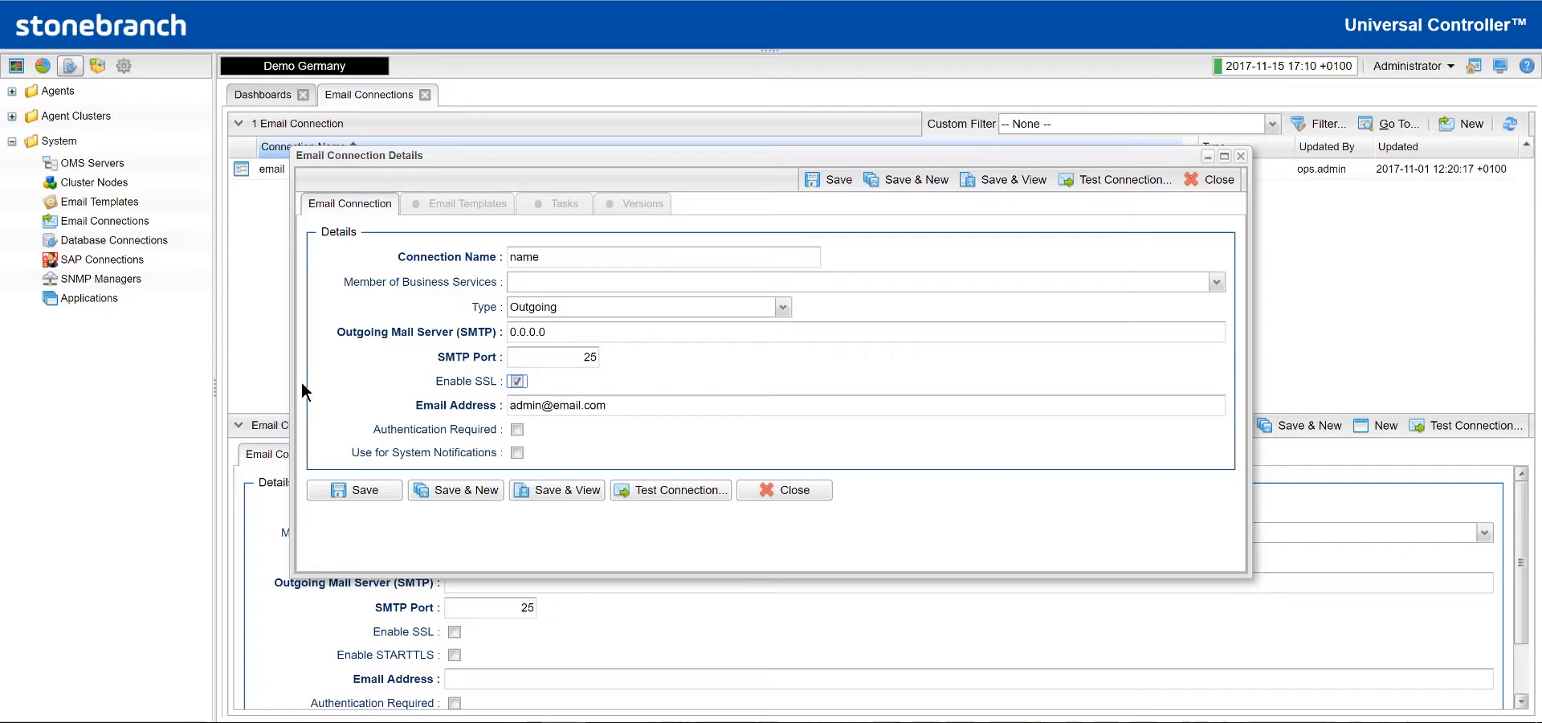
click(517, 381)
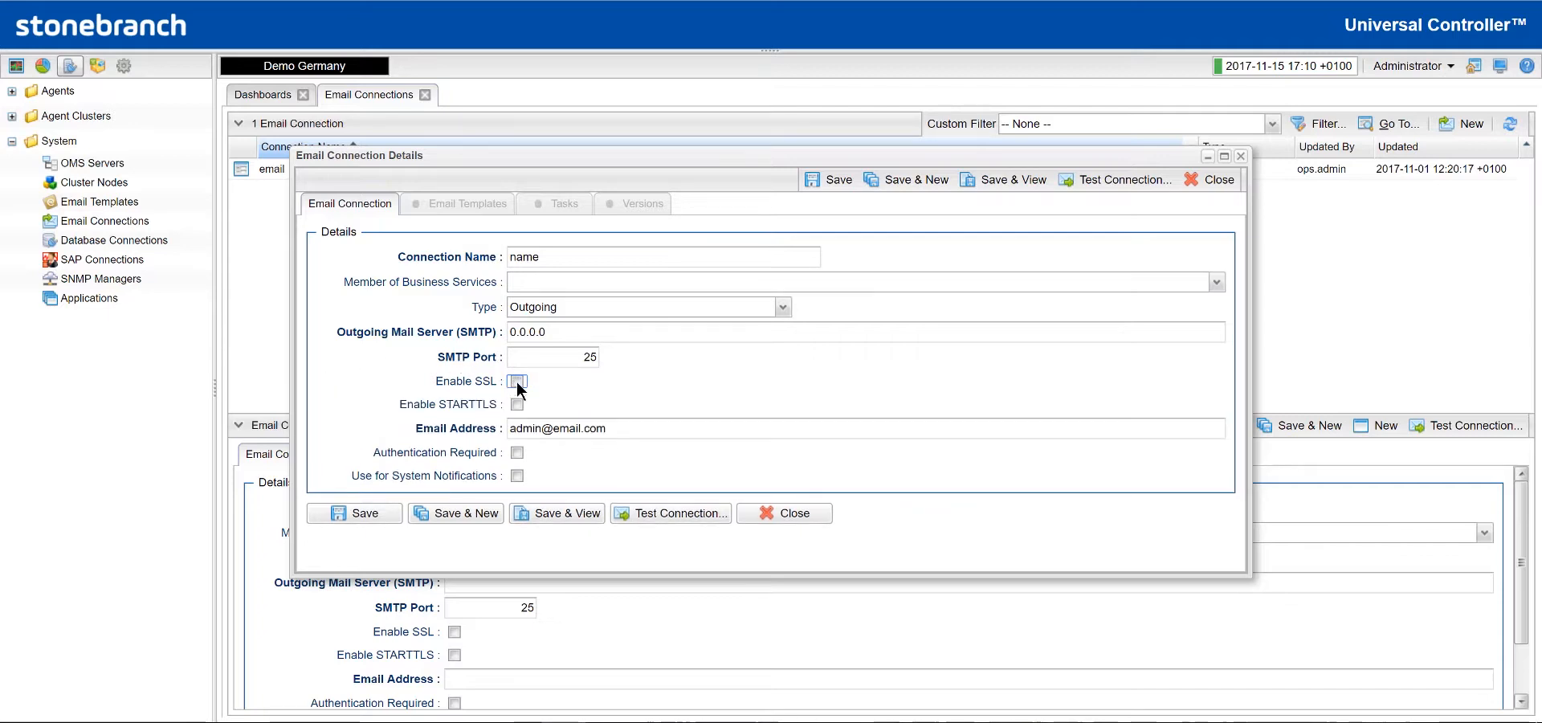
click(517, 404)
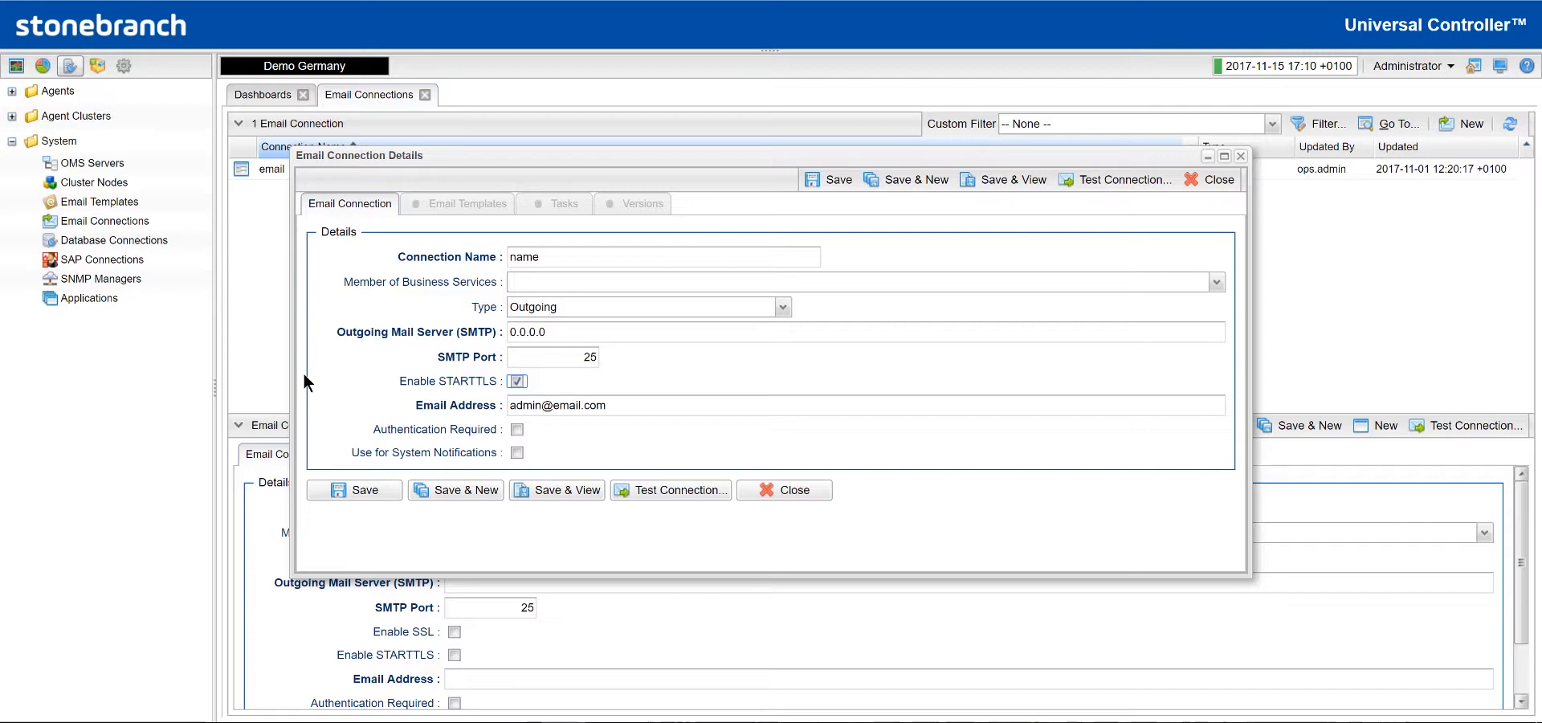
click(518, 381)
click(520, 453)
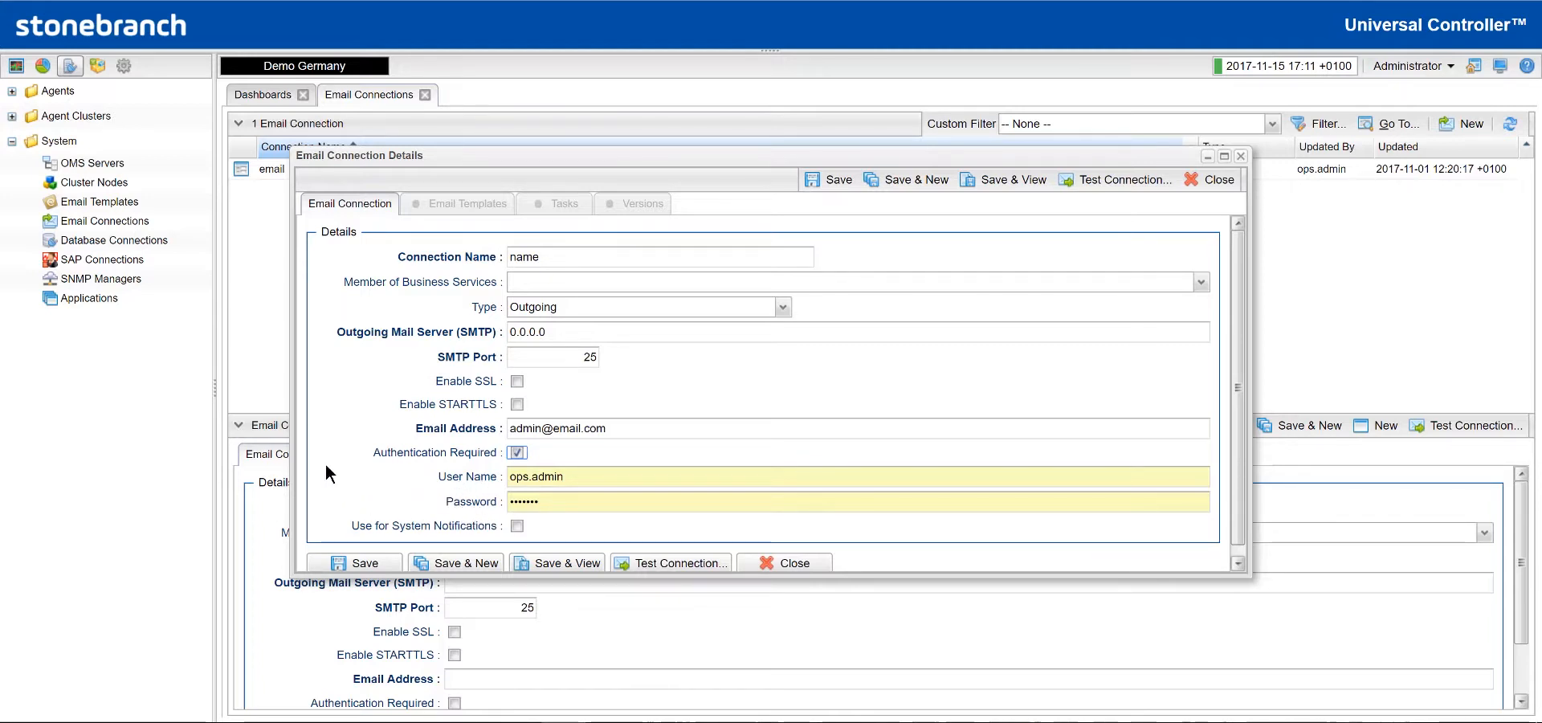
click(513, 450)
click(518, 477)
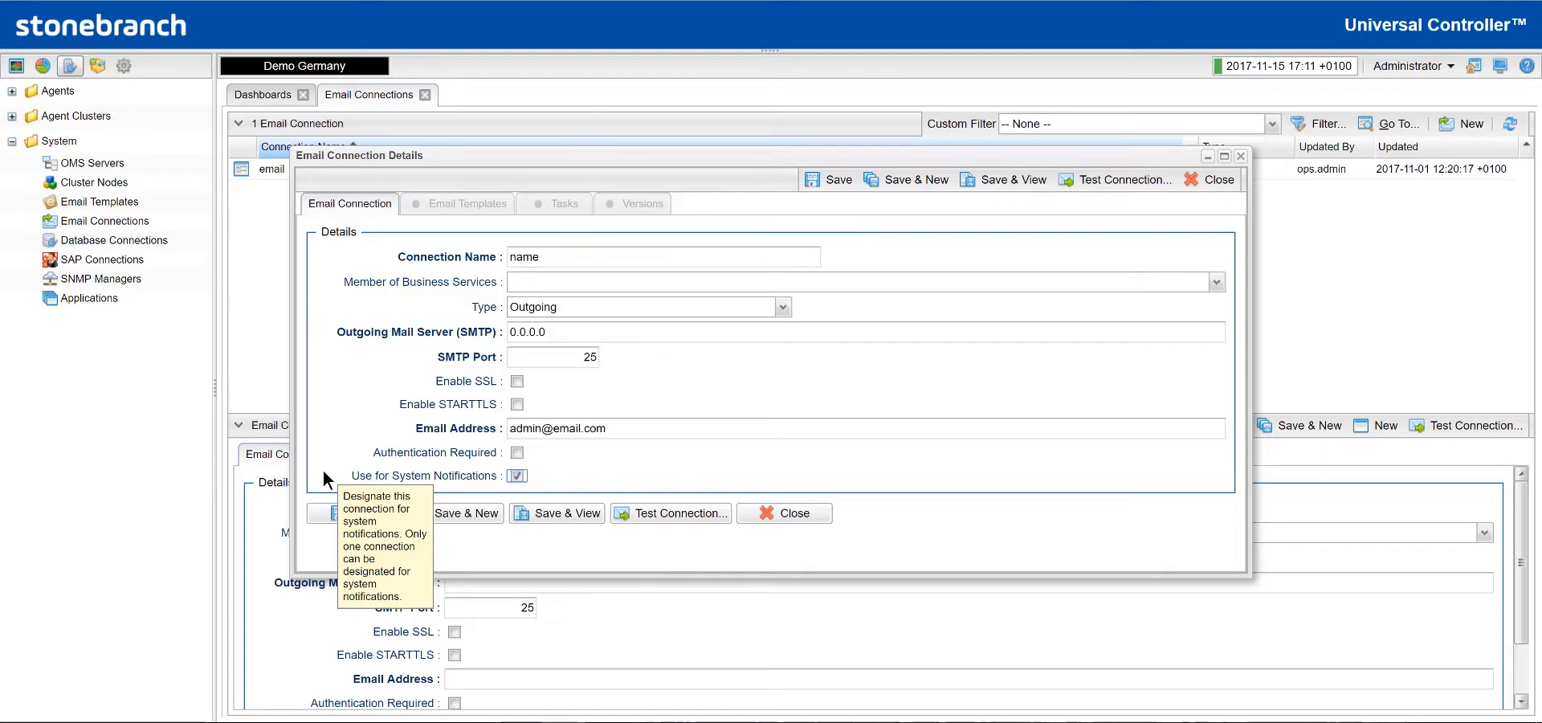
click(517, 474)
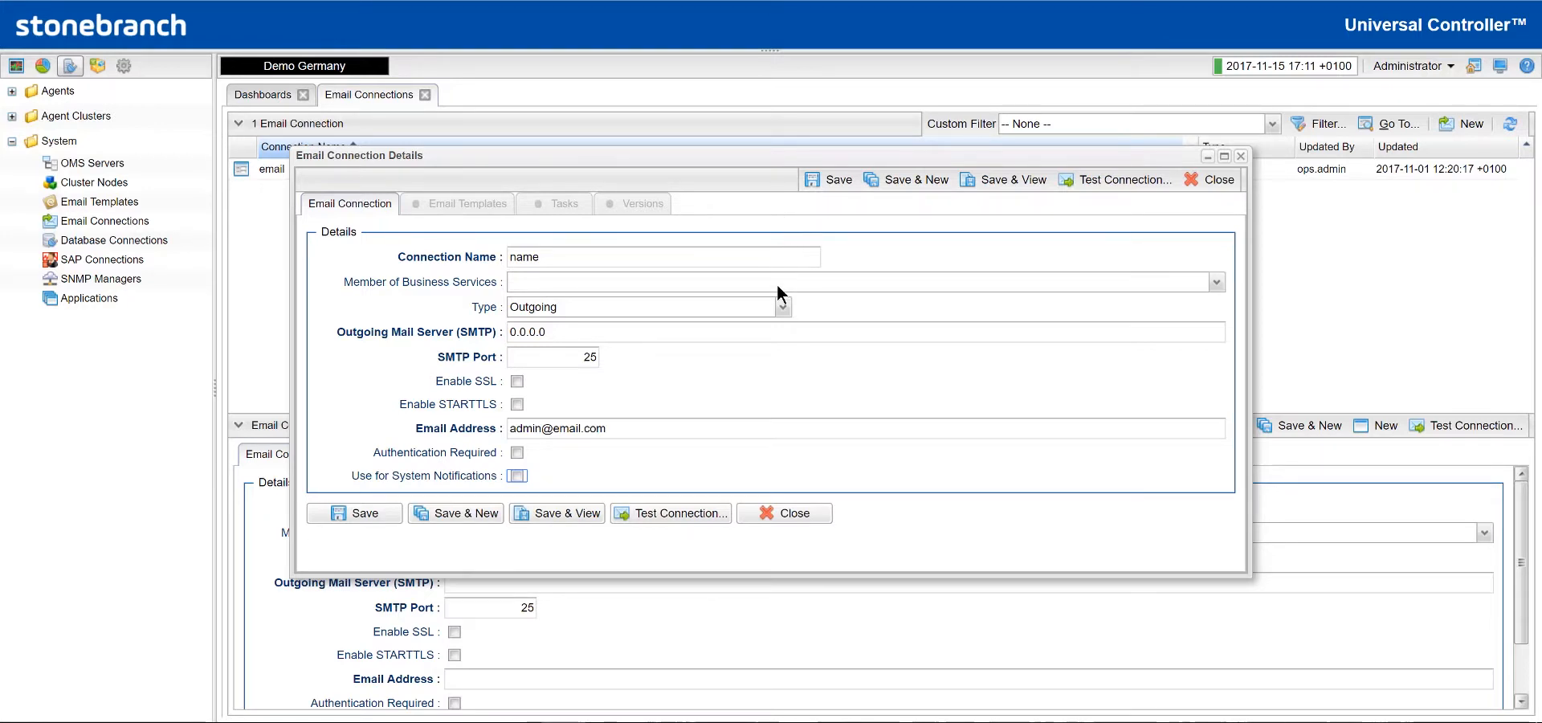
click(782, 307)
click(615, 341)
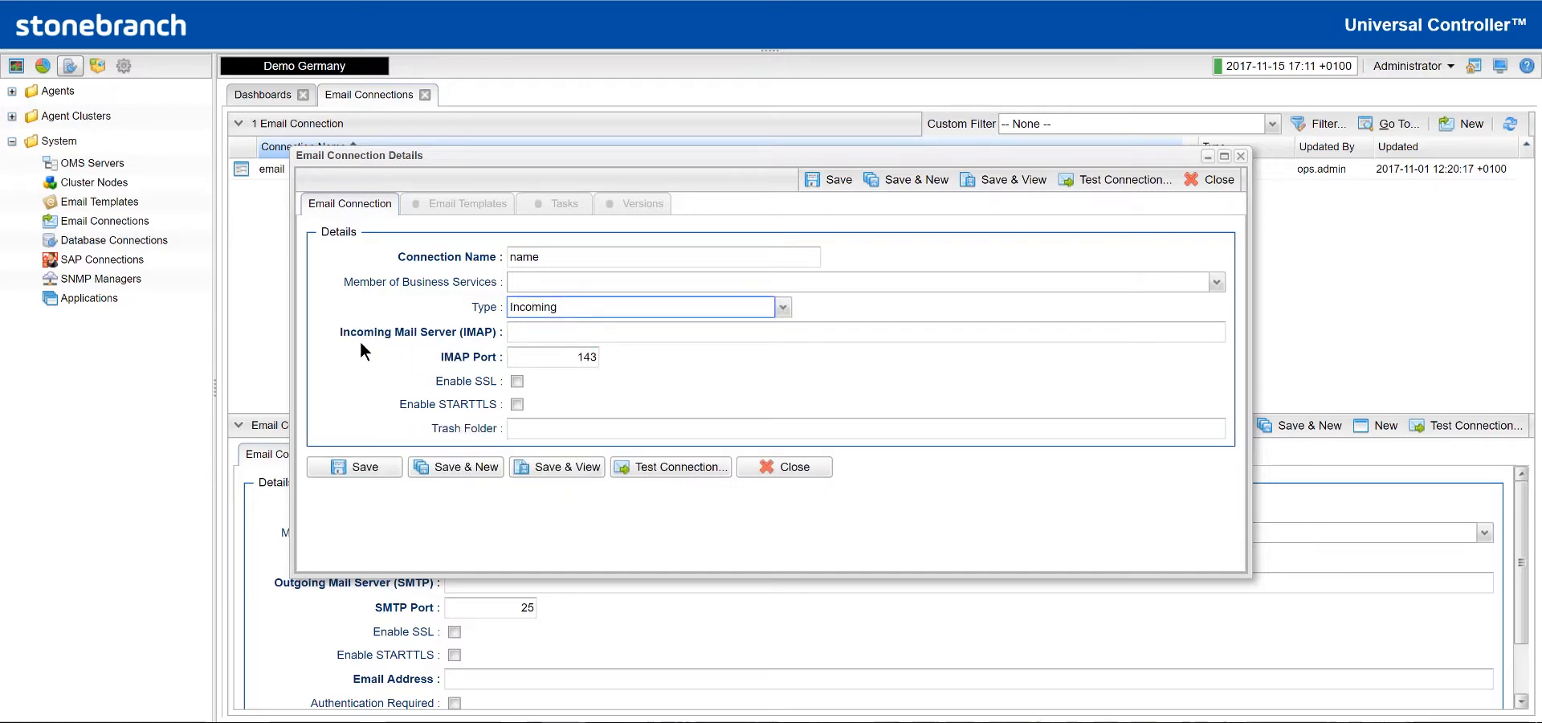
click(526, 337)
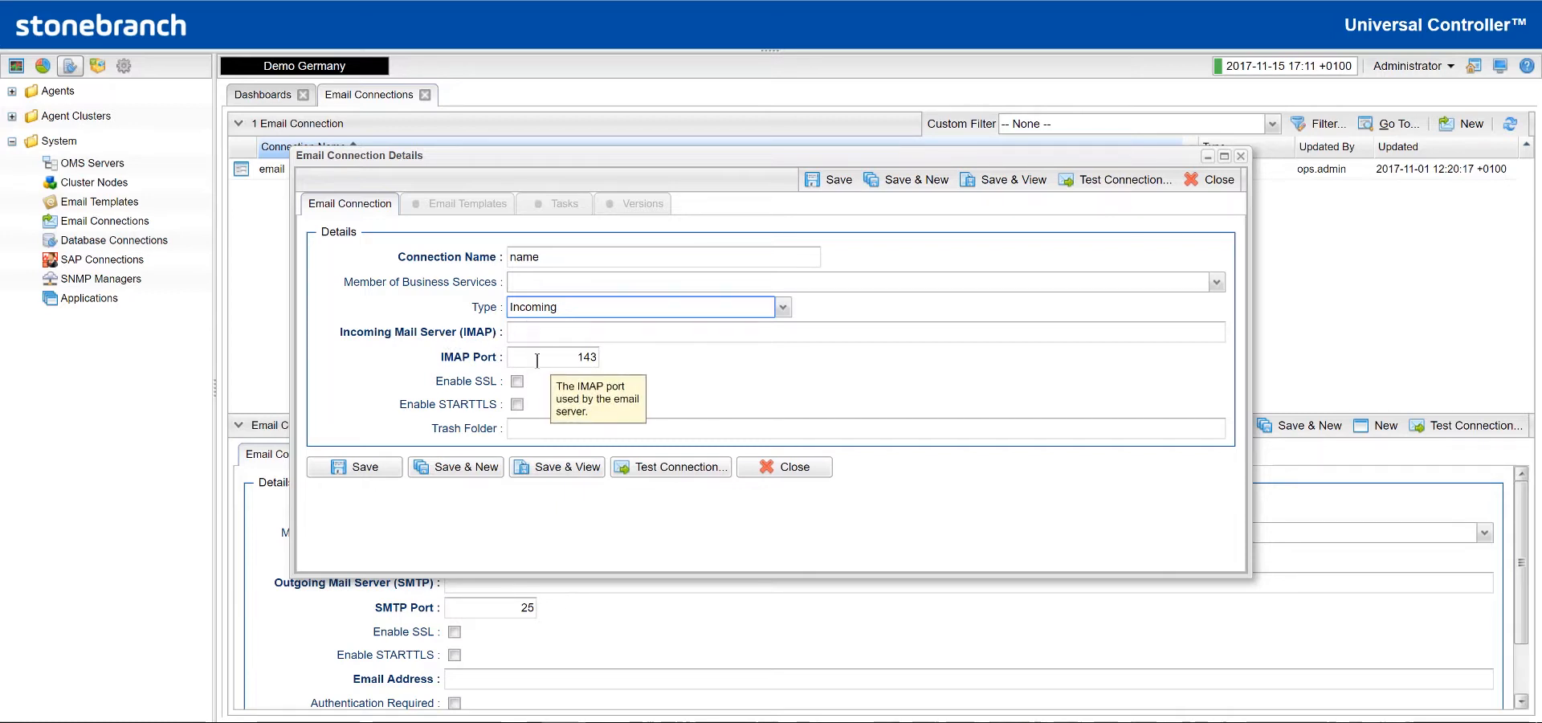
click(779, 306)
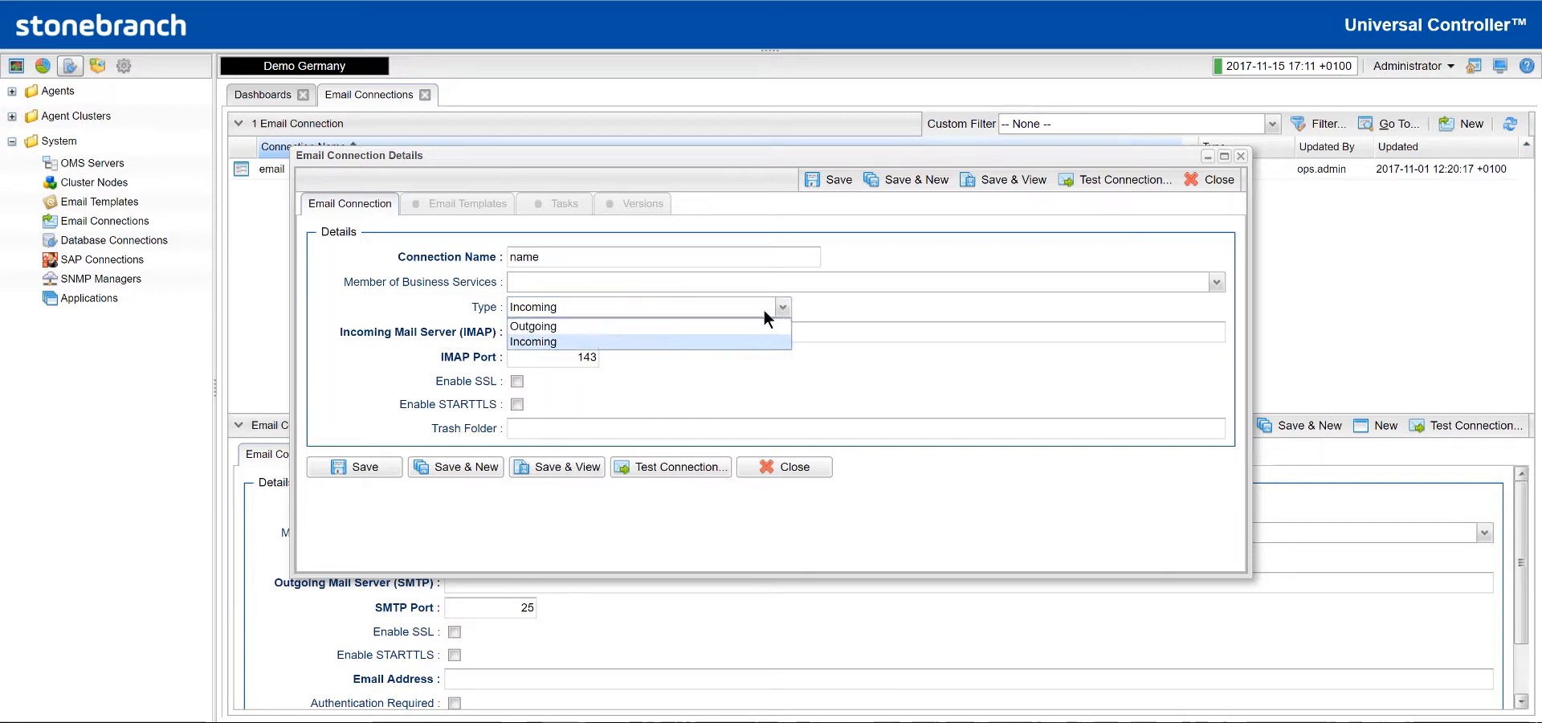
click(589, 327)
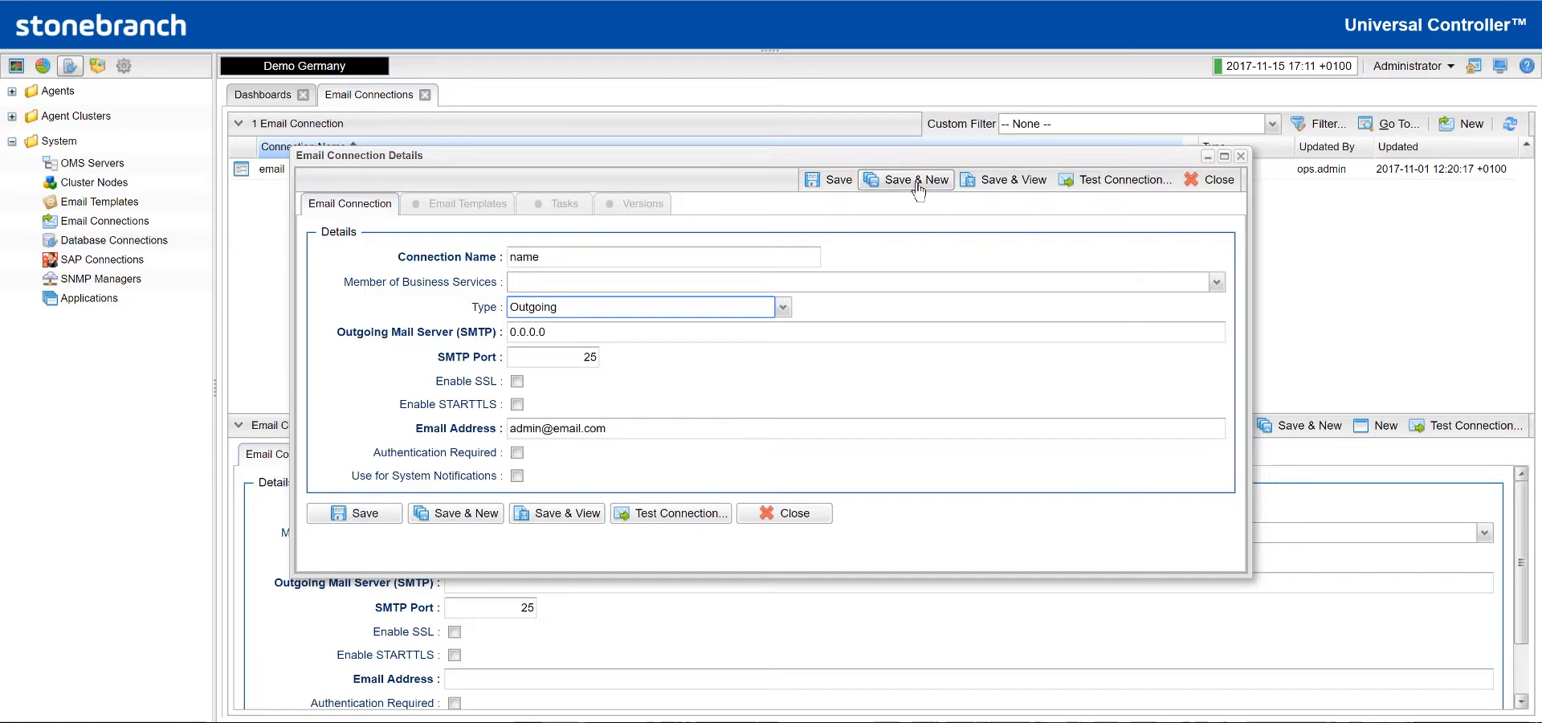
- Save the connection and confirm its Email Templates tab has no templates yet
click(1012, 188)
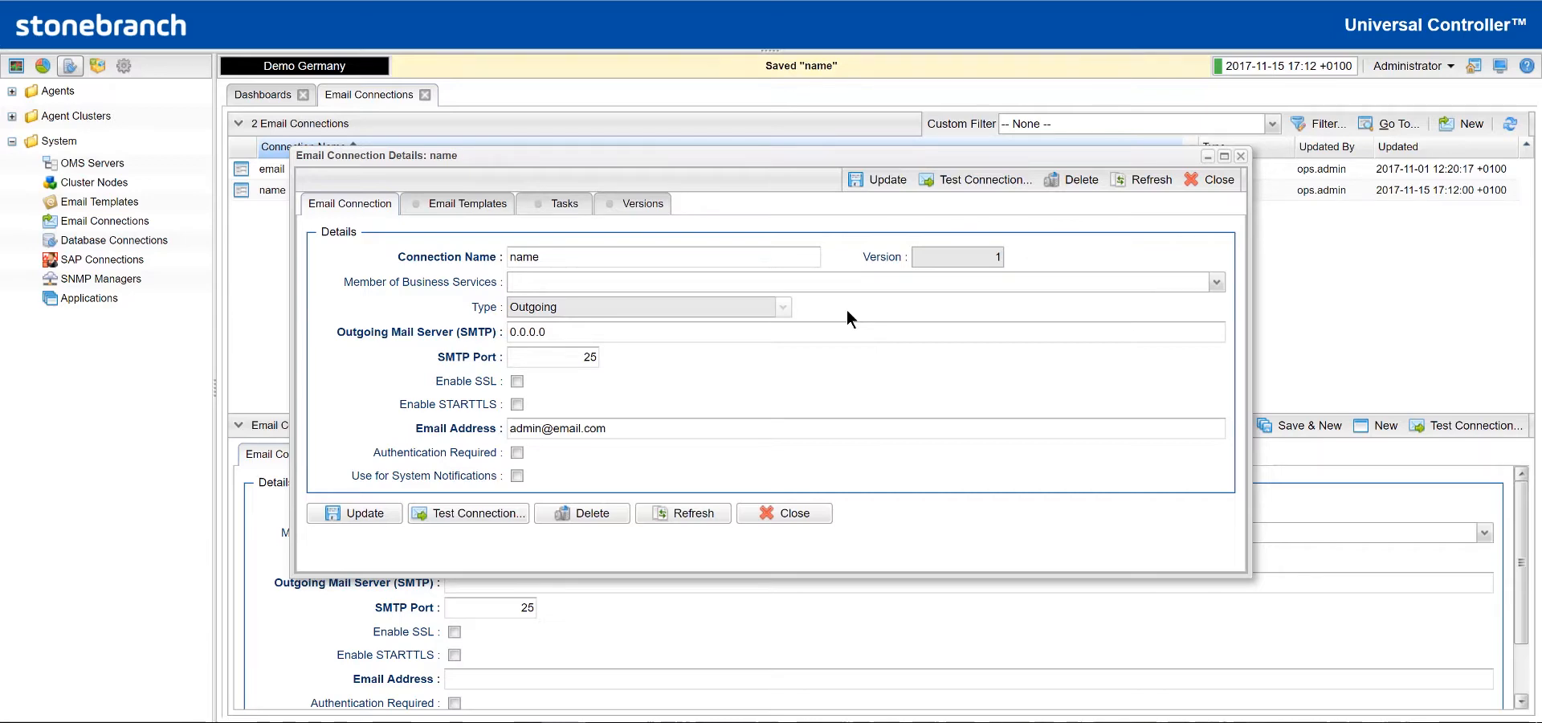
click(472, 205)
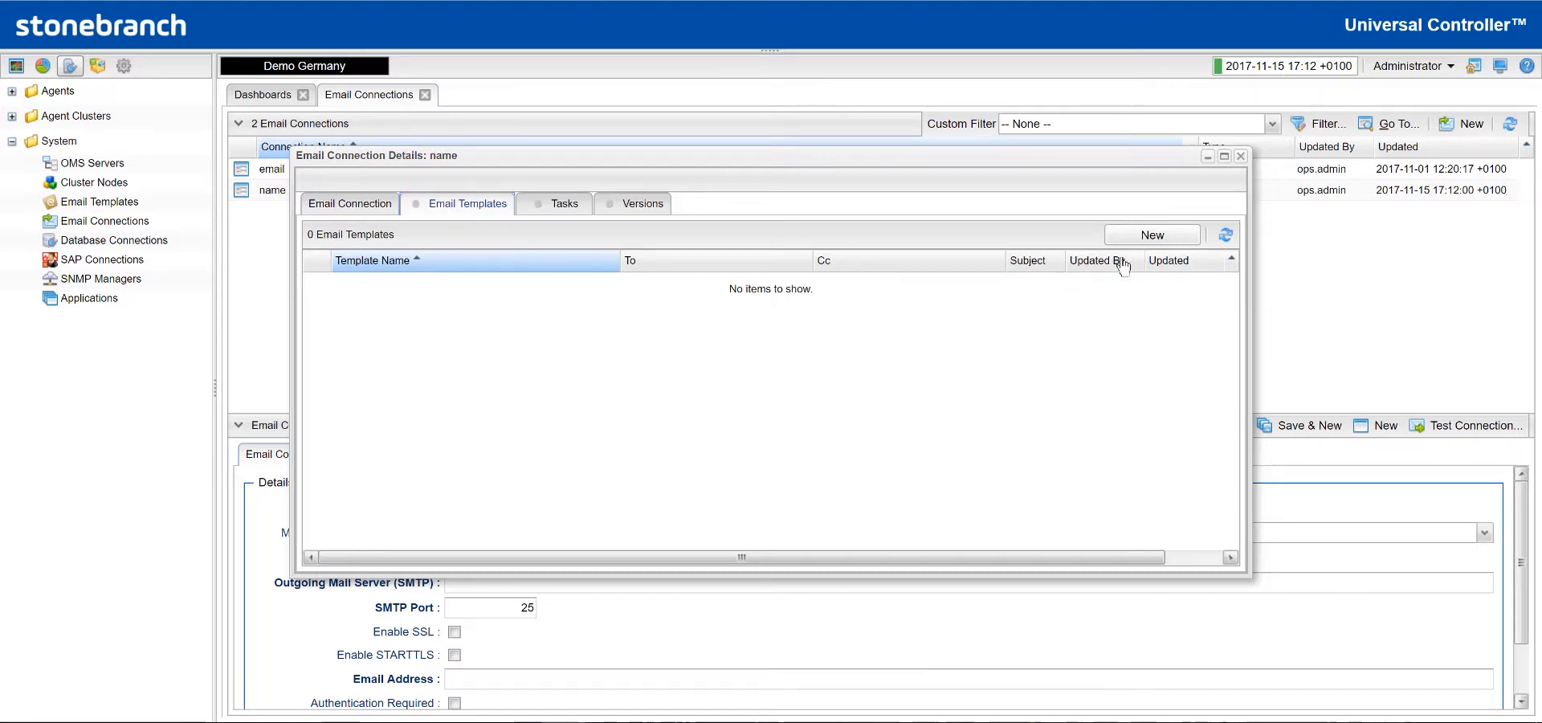
click(1153, 234)
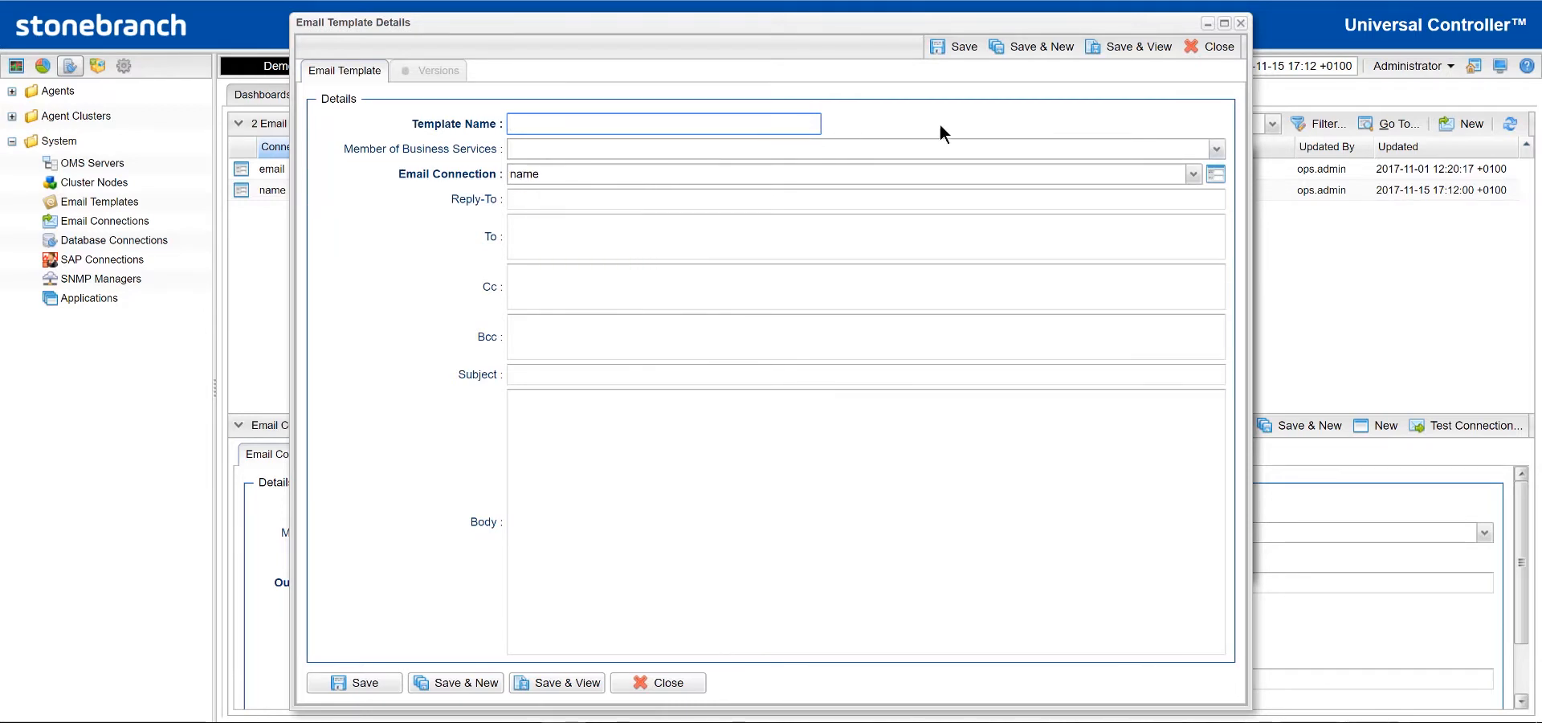
click(1209, 48)
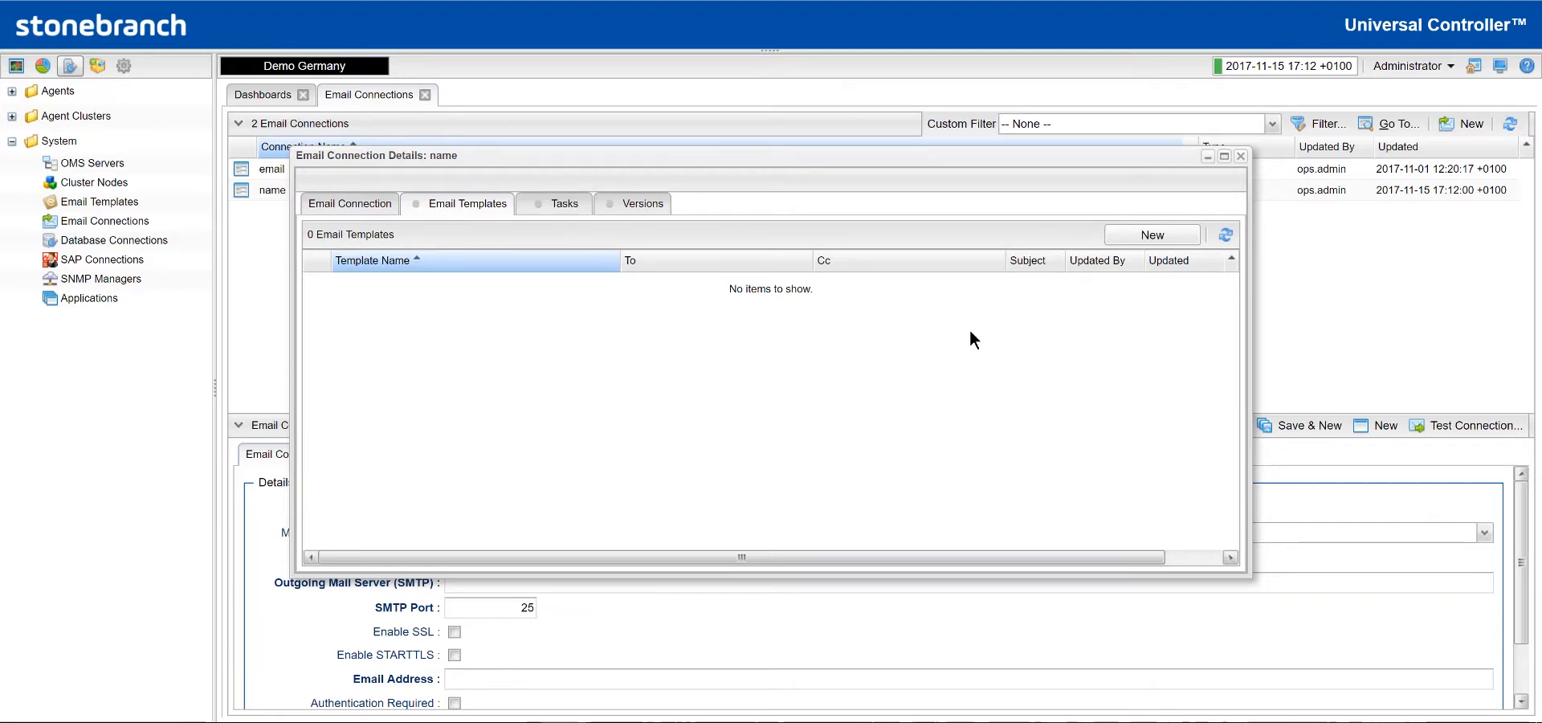
- Check the connection's Tasks tab shows no email tasks, then close its details window
click(544, 206)
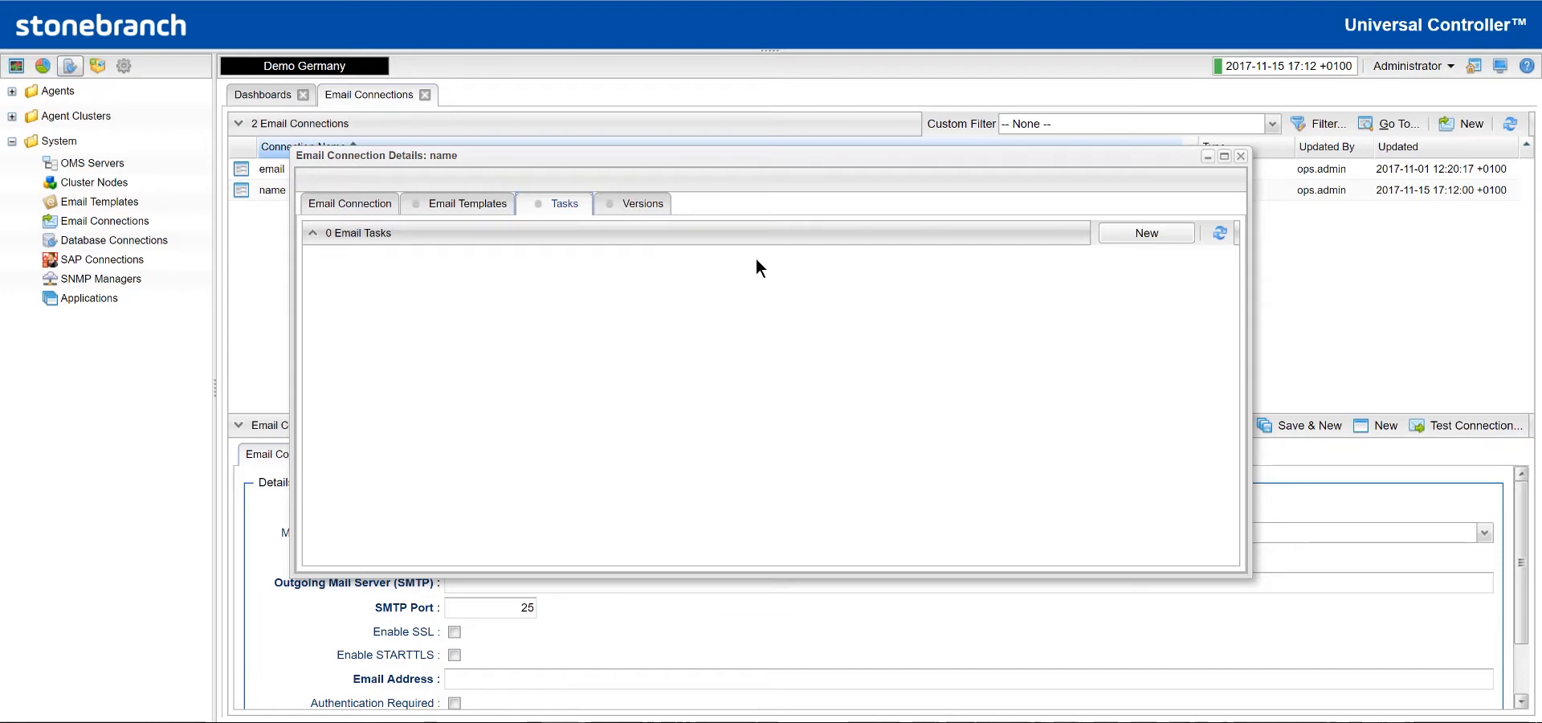
click(1145, 235)
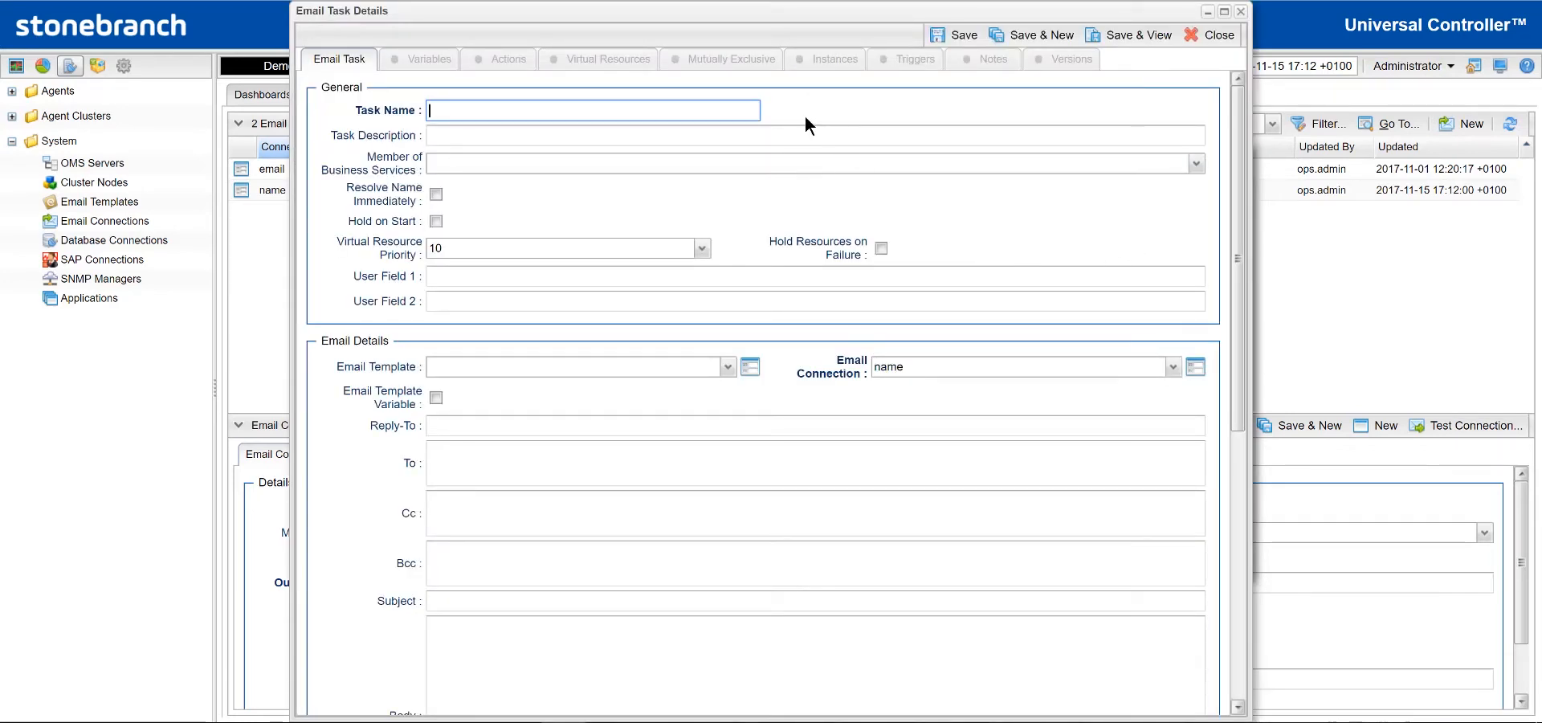
click(1210, 38)
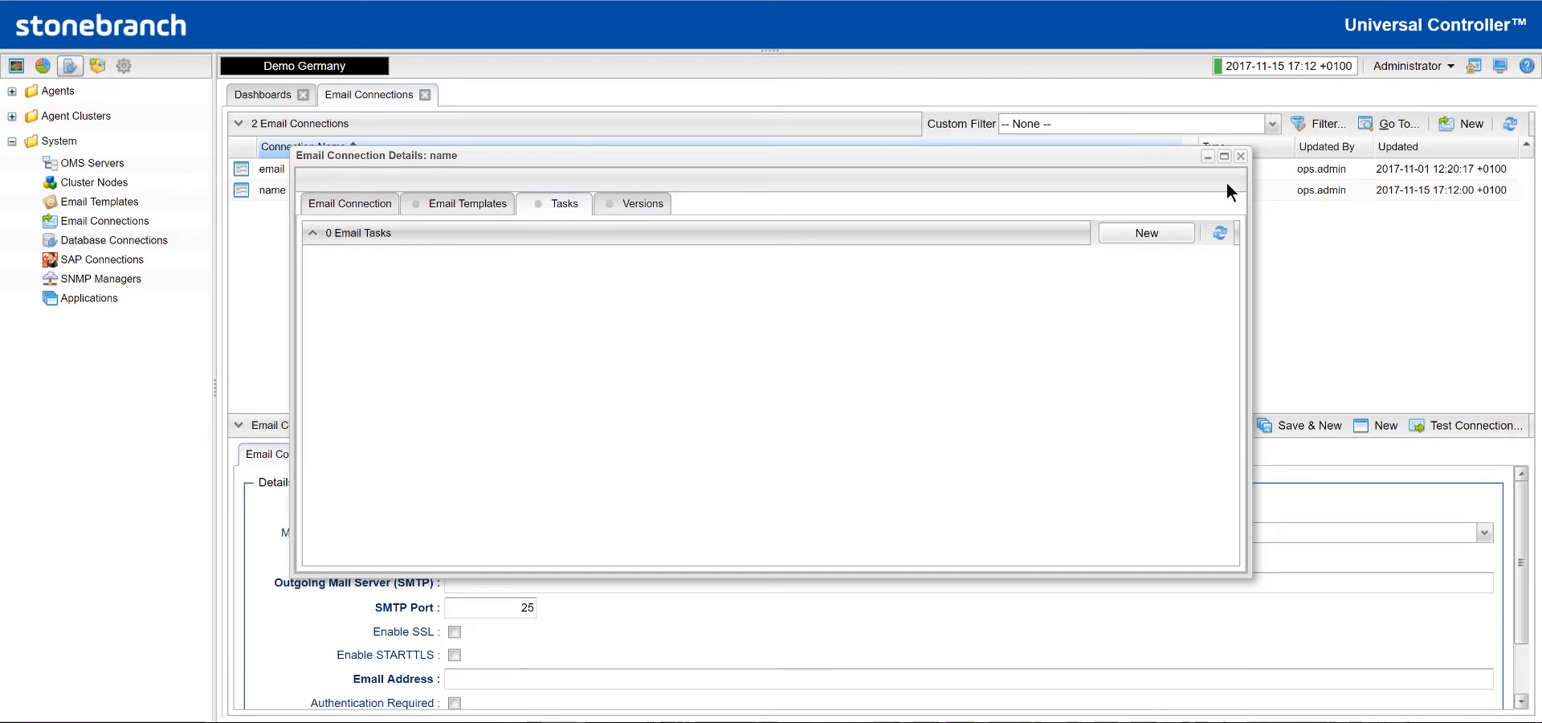
click(347, 202)
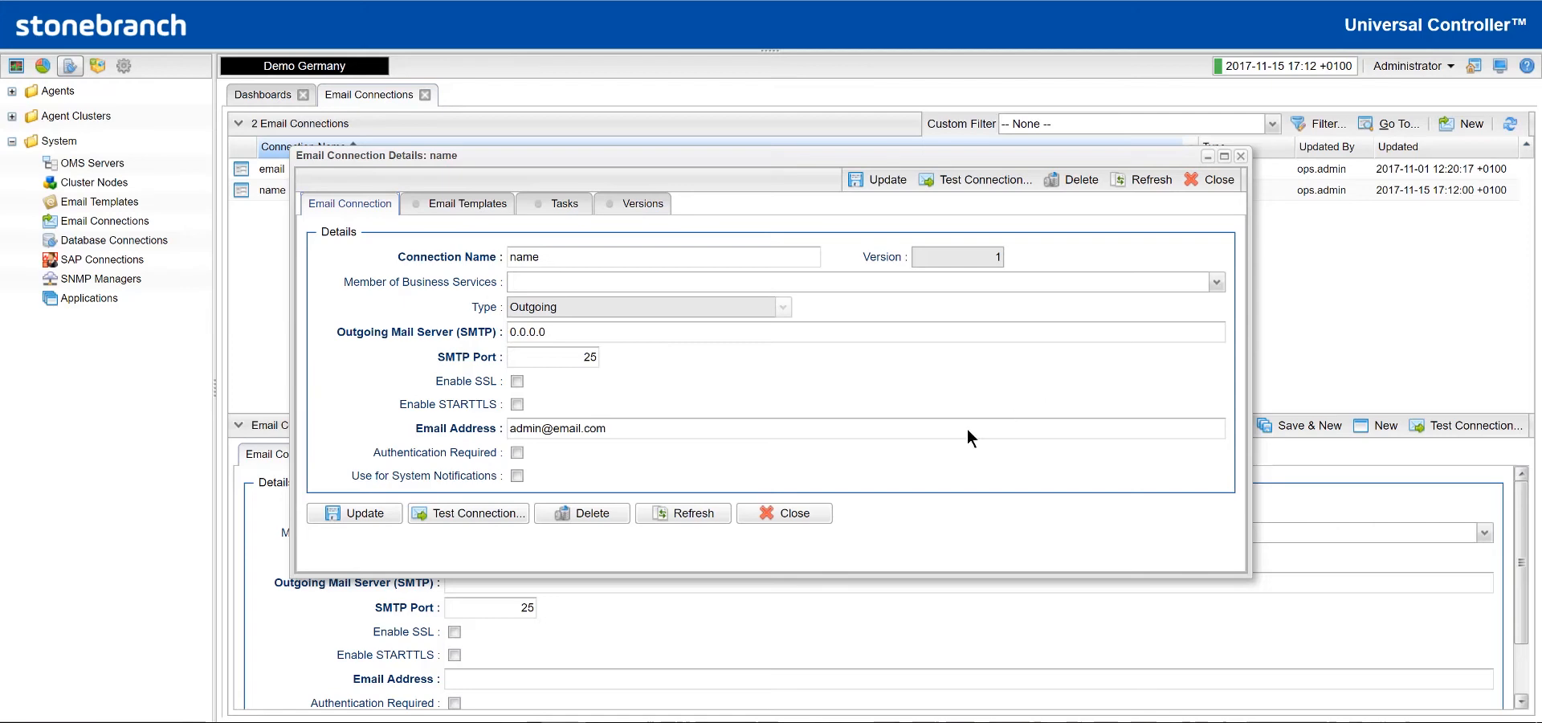
click(808, 526)
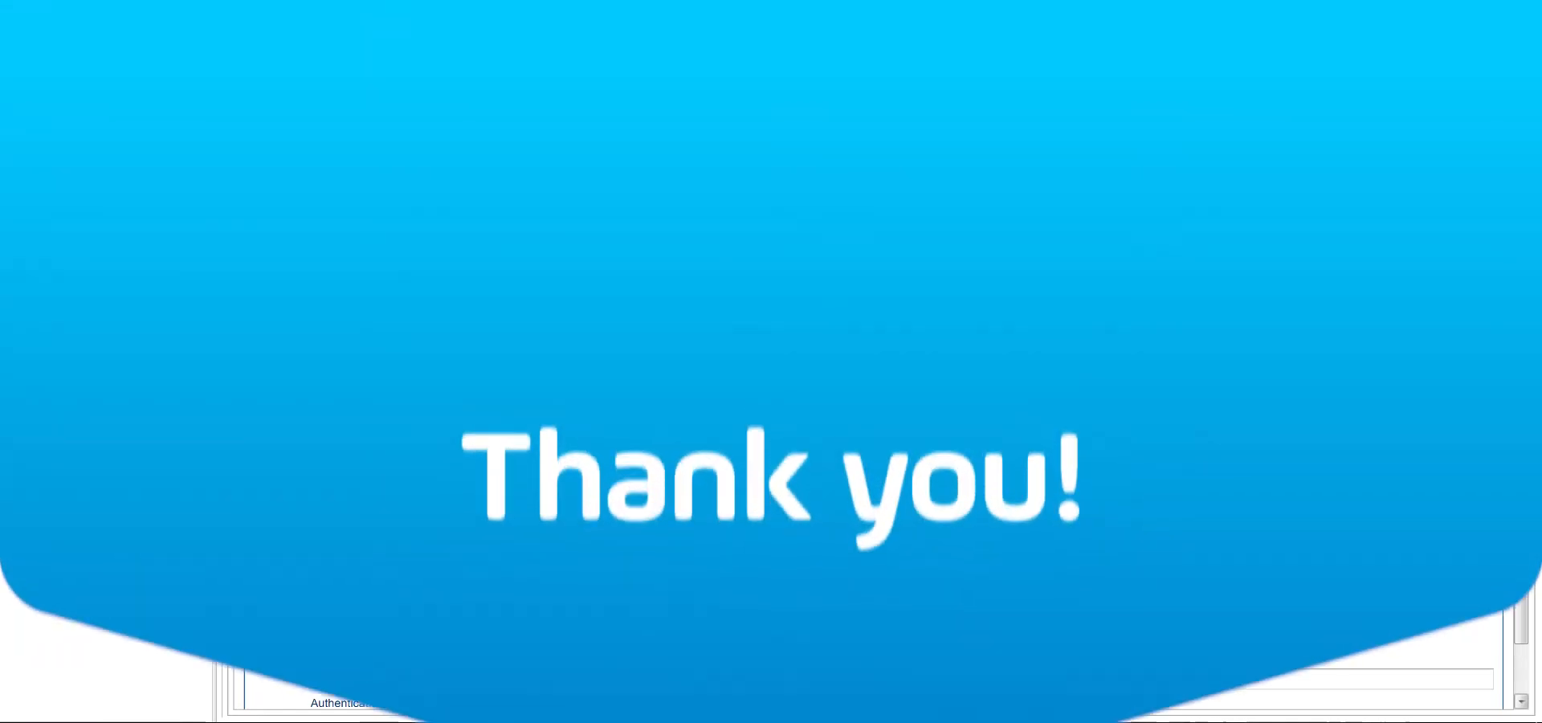